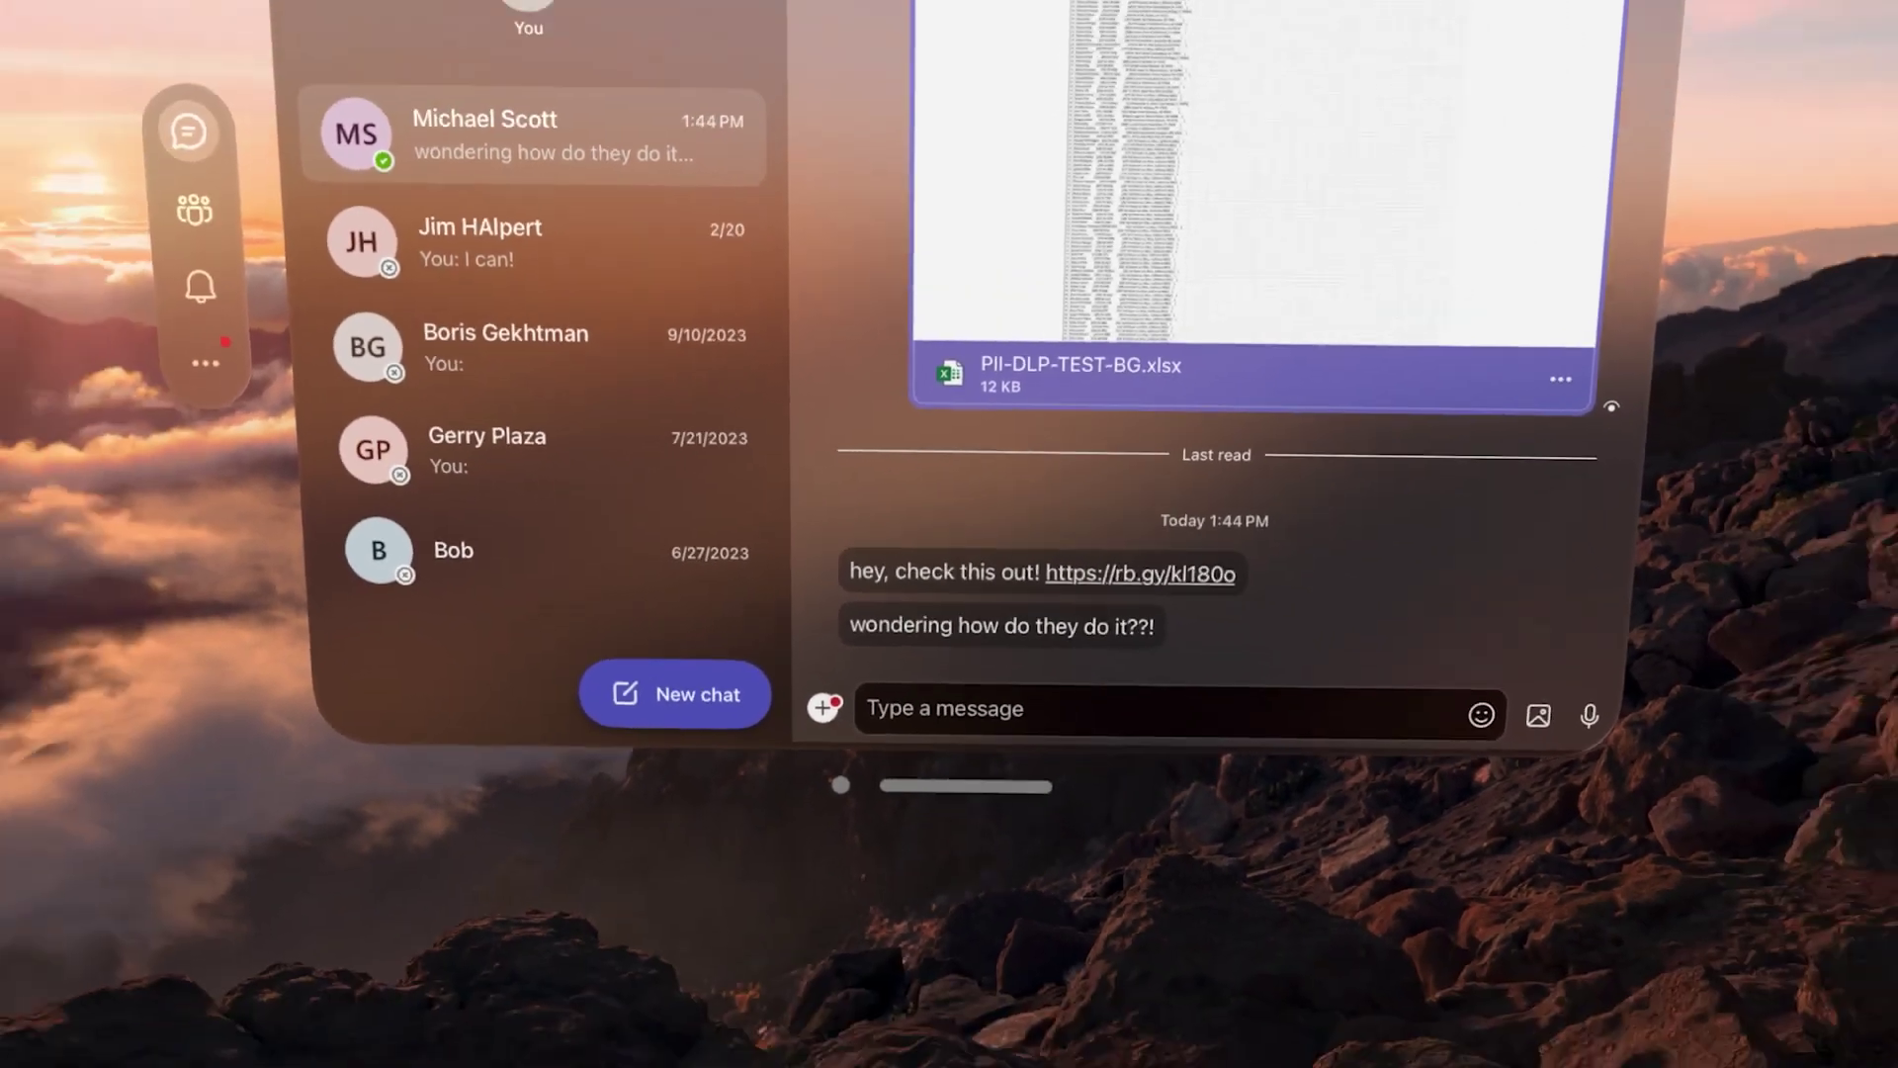
Open the shared Teams link in Safari under Netskope browser isolation
click(1141, 573)
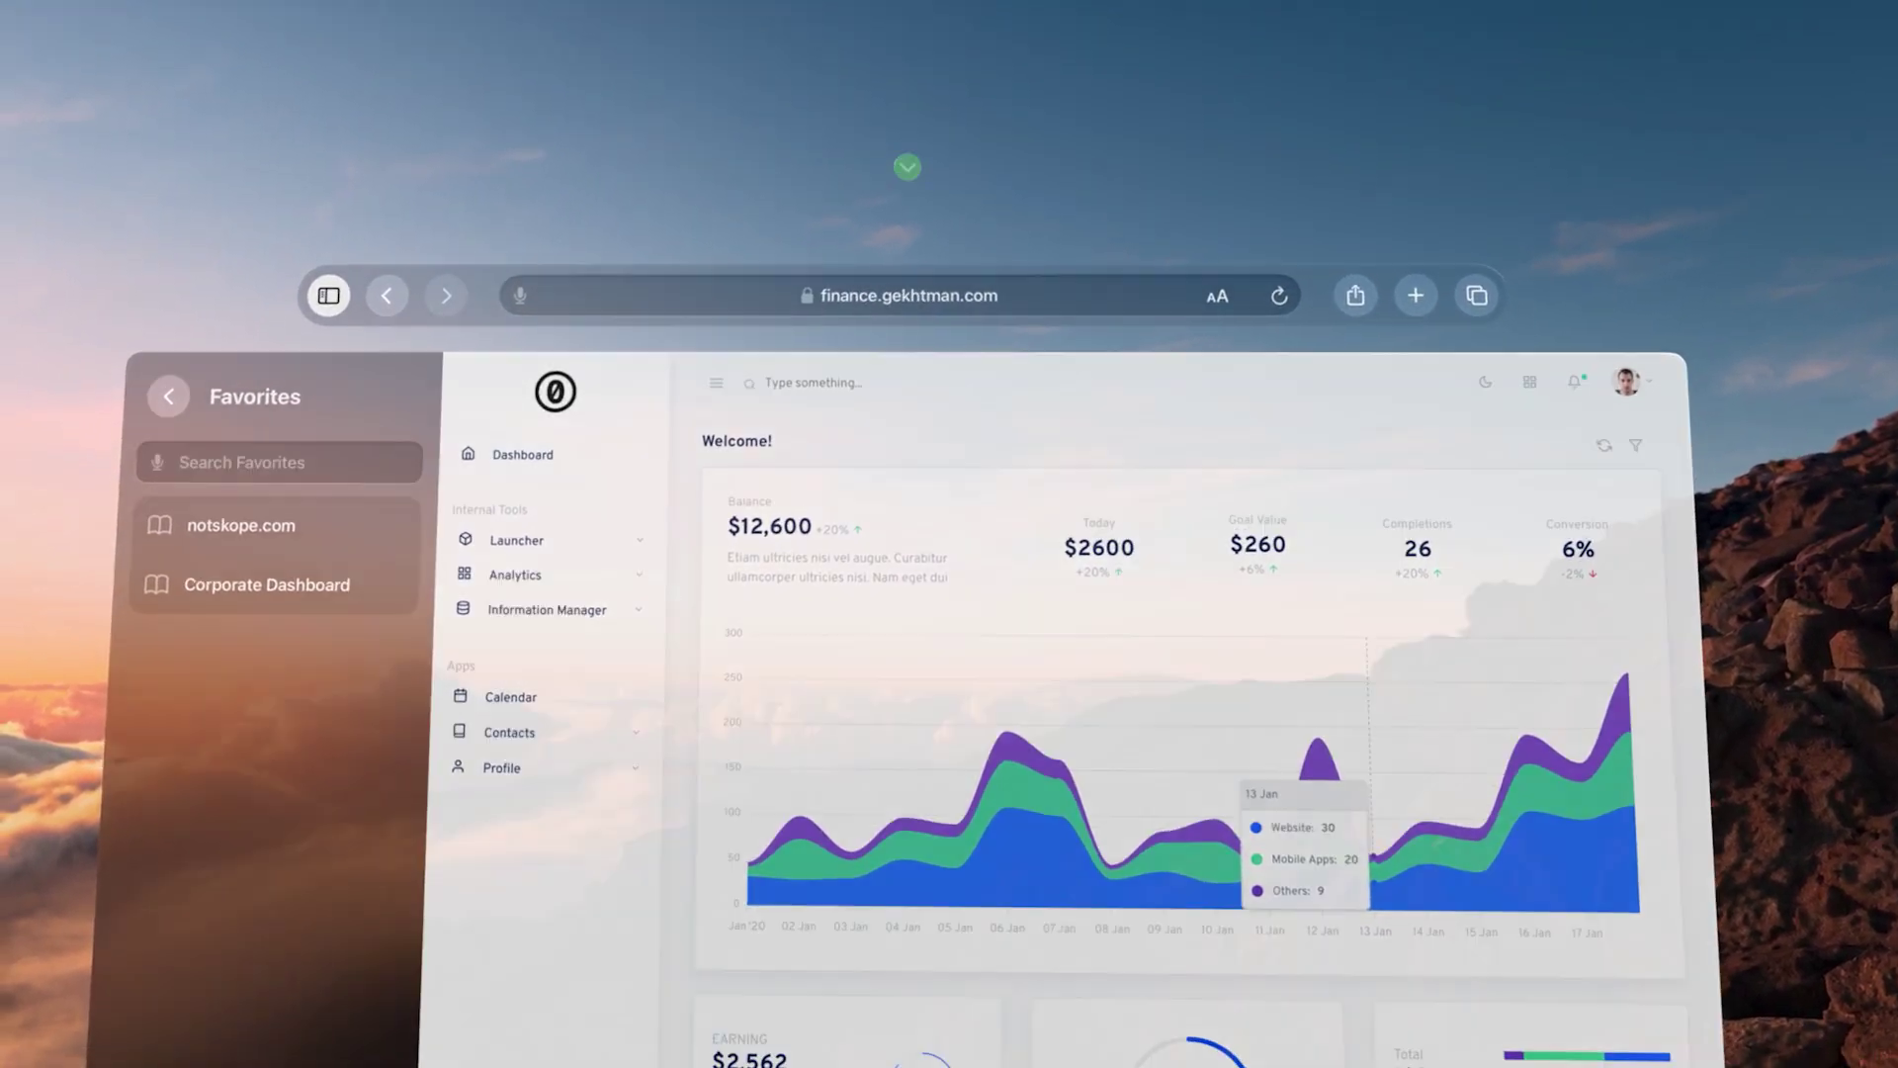
Open the Netskope Re-authenticate notification to reach the Okta sign-in for Private Apps Access
click(904, 175)
click(1076, 514)
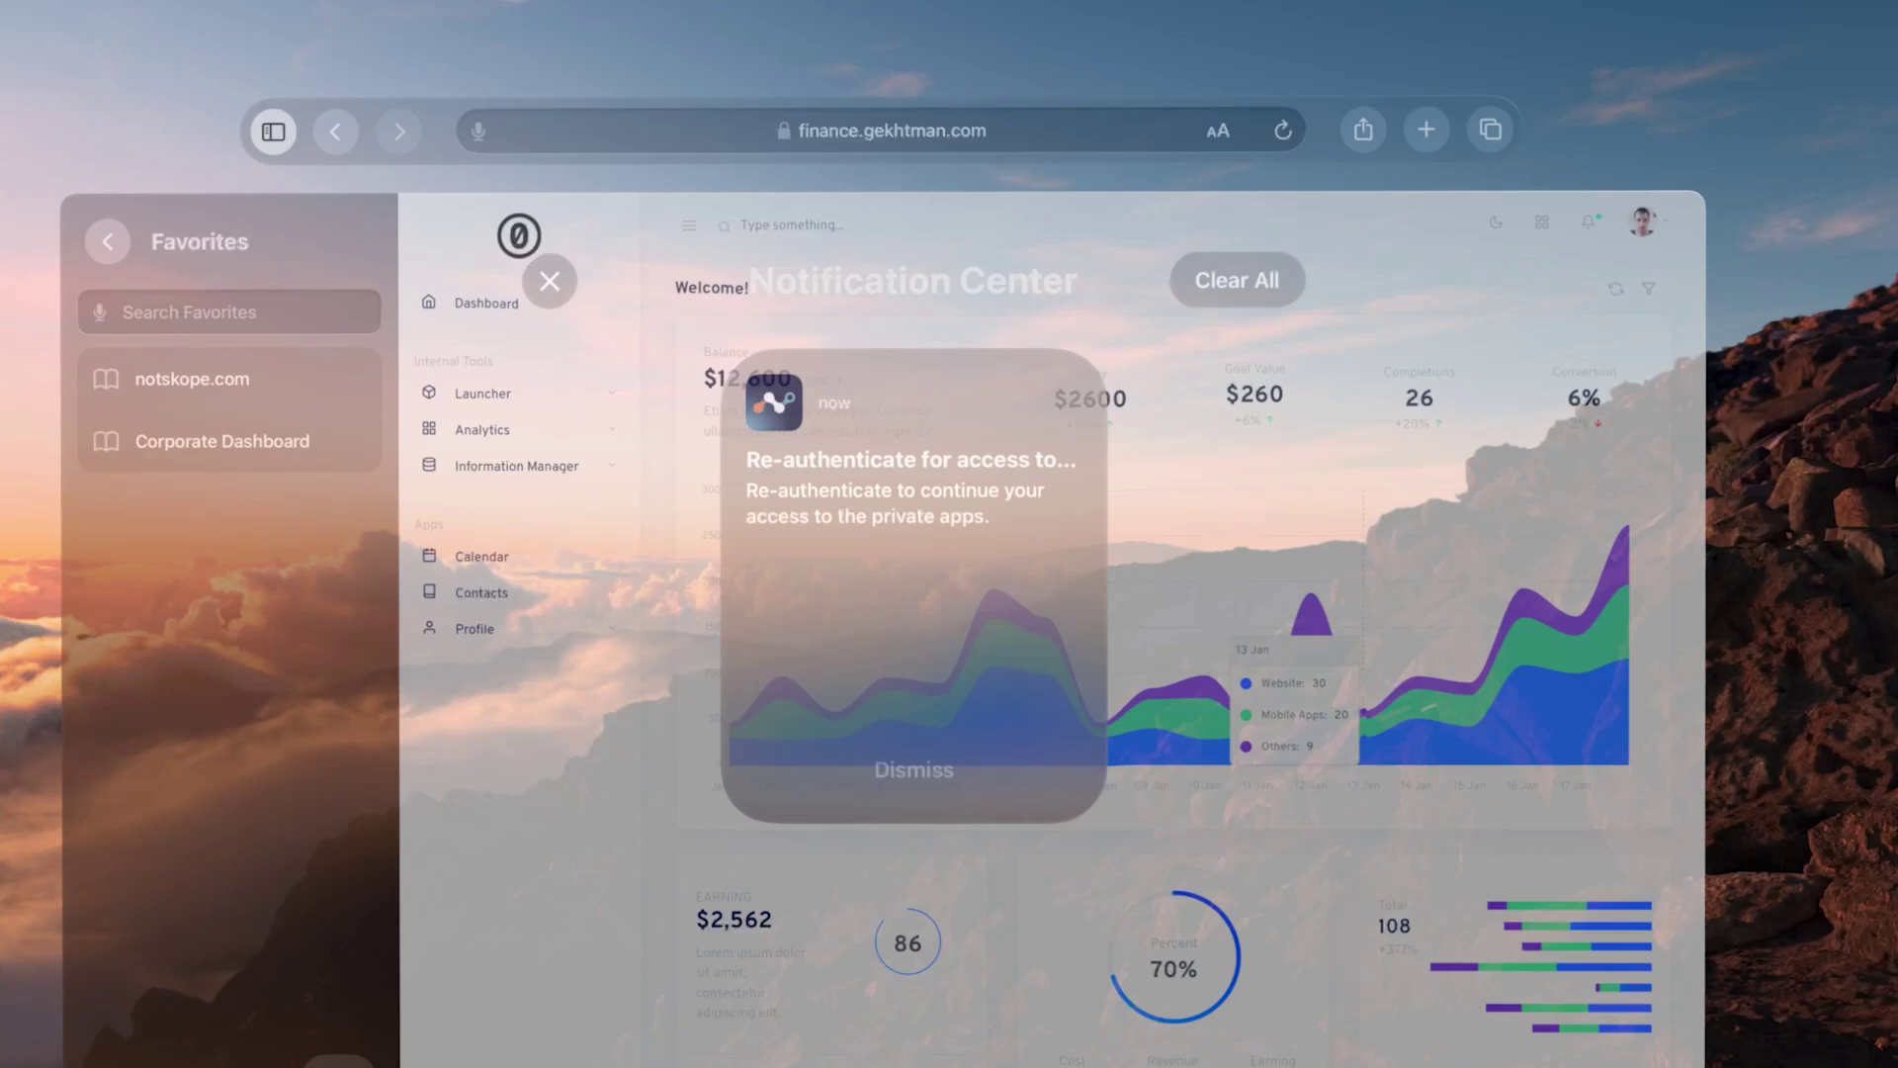
click(967, 491)
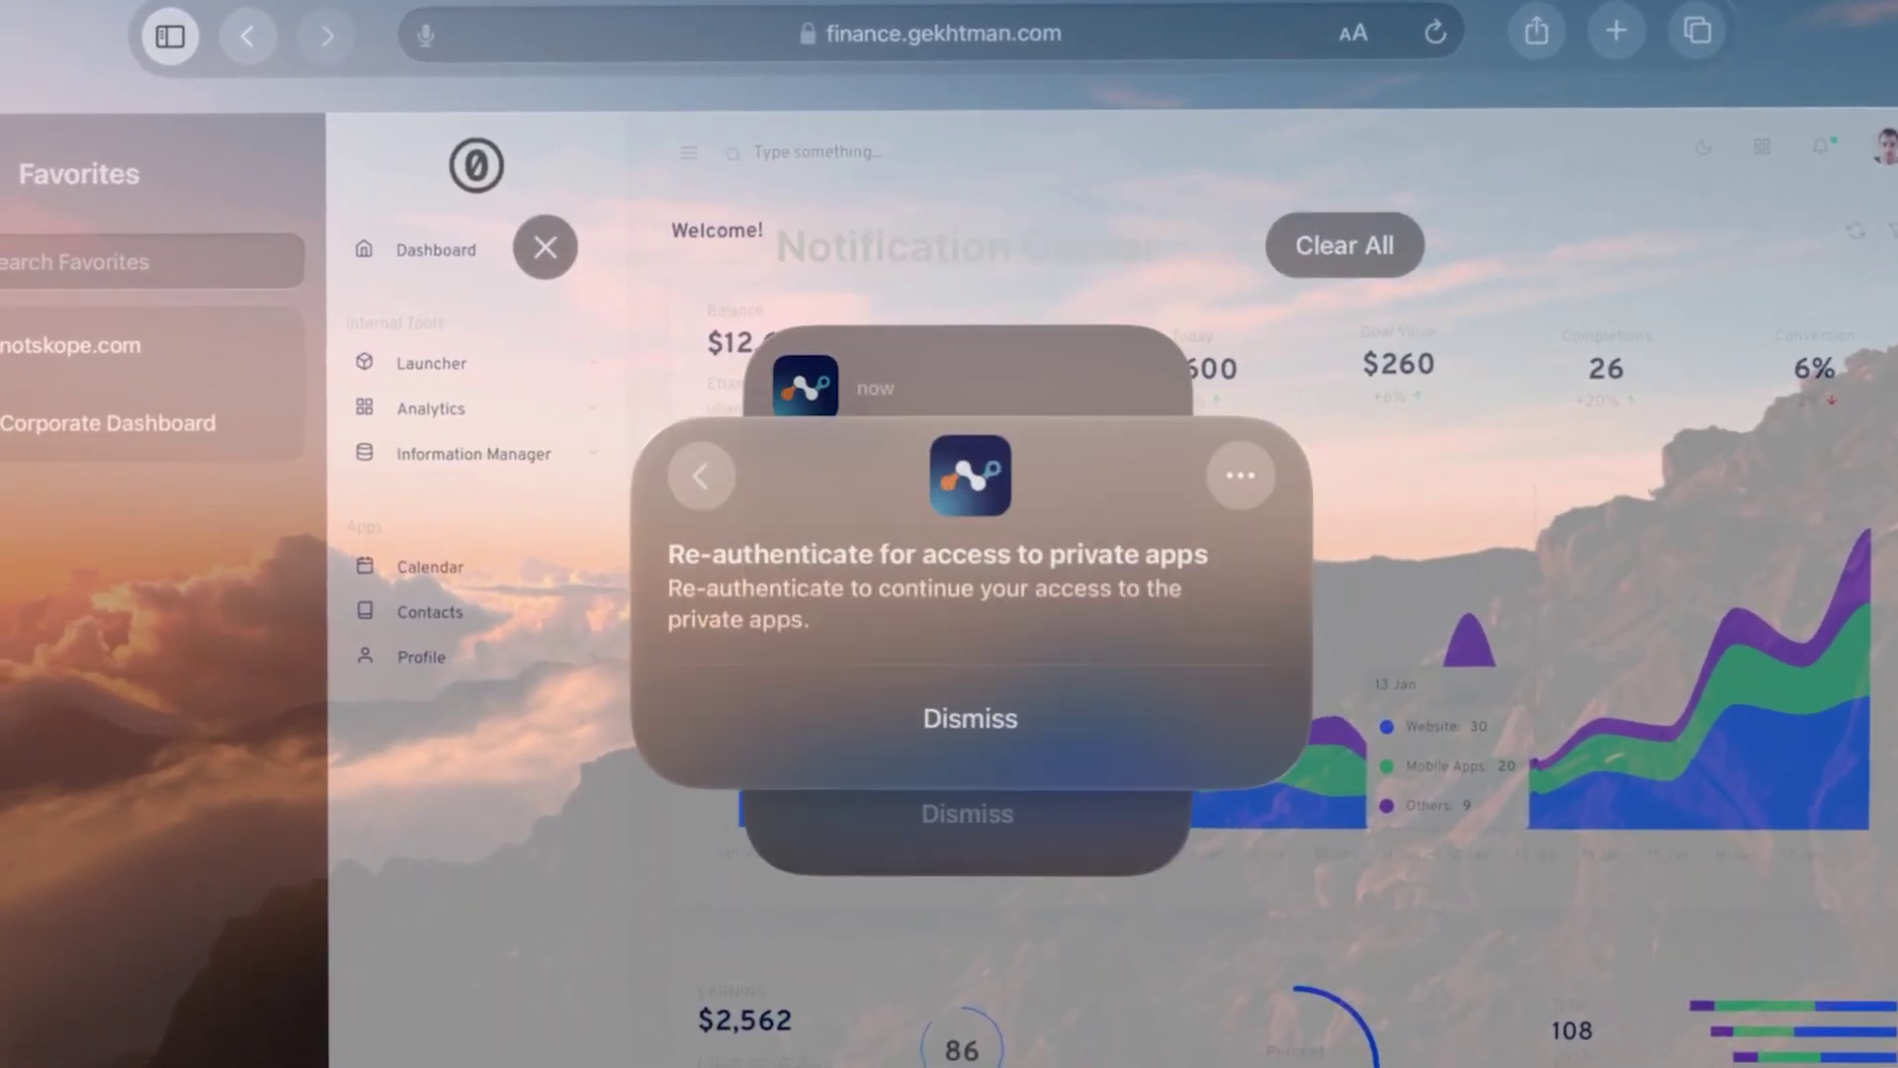
click(950, 445)
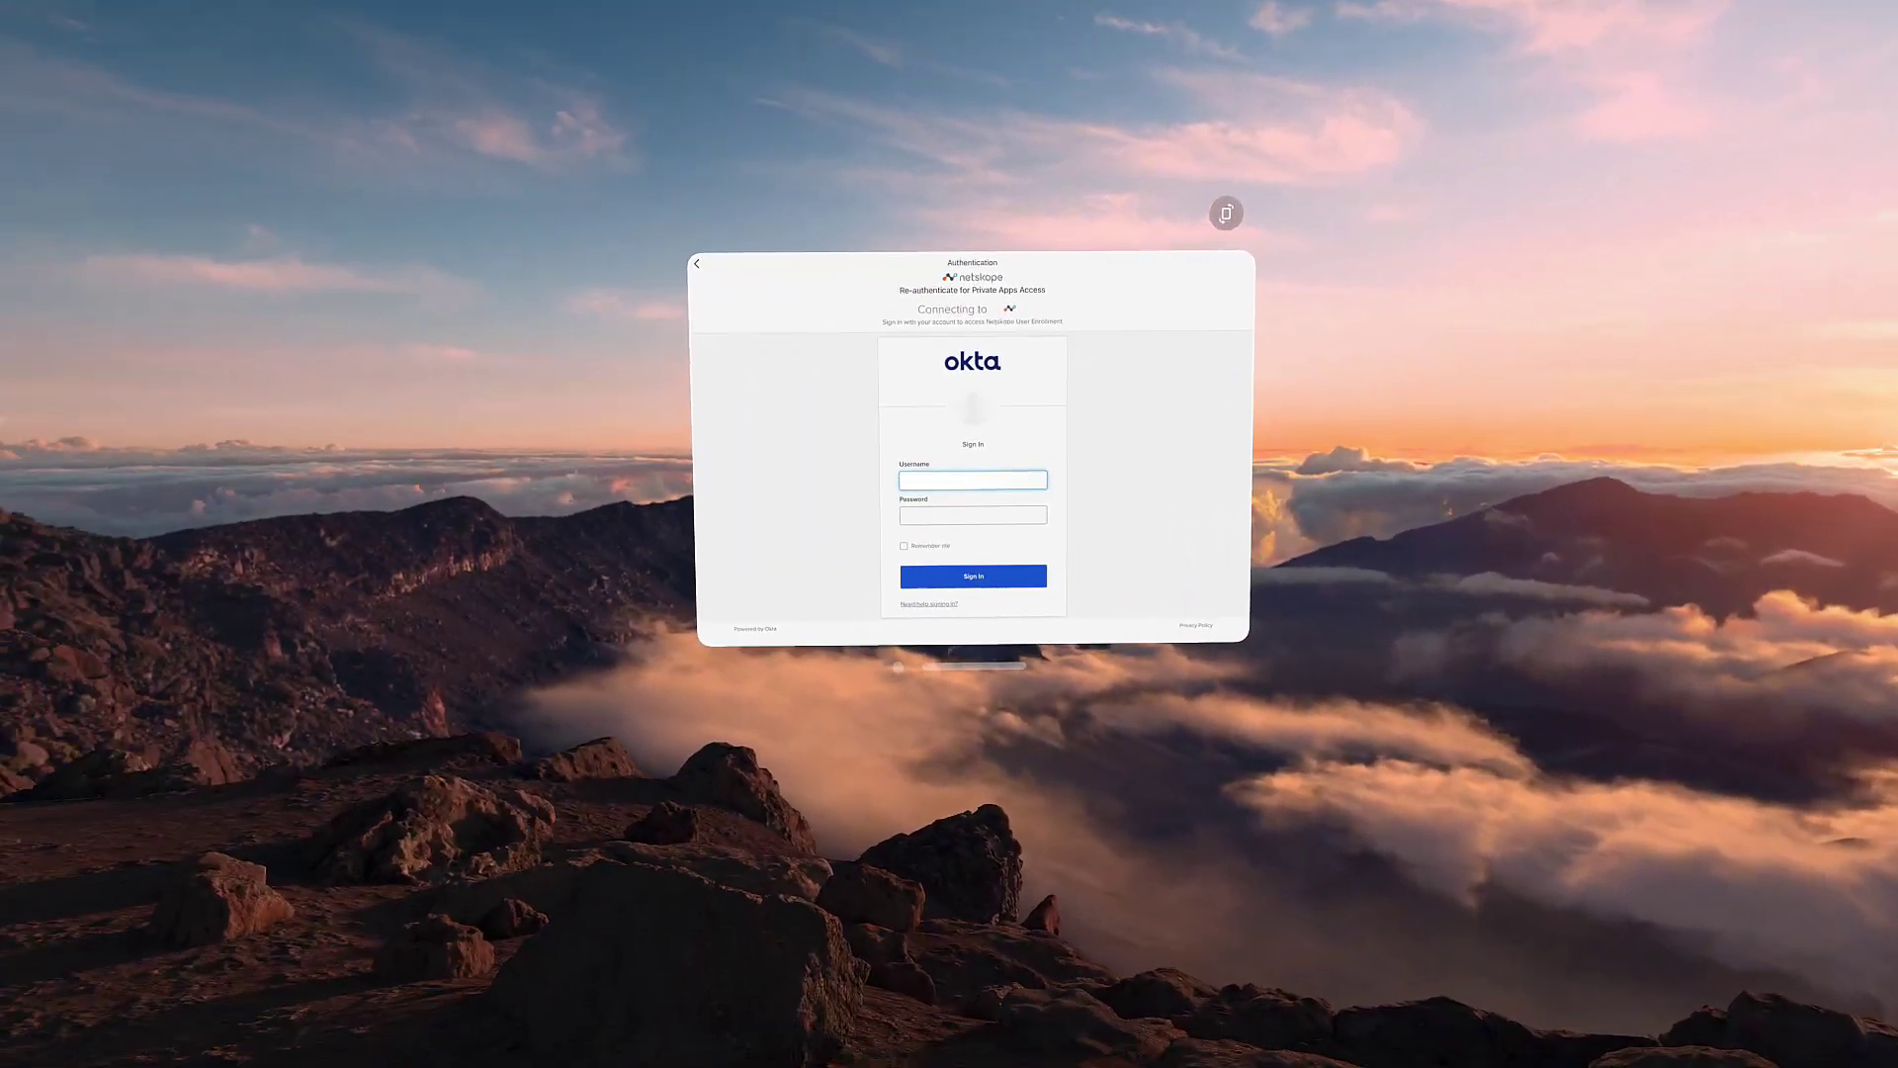